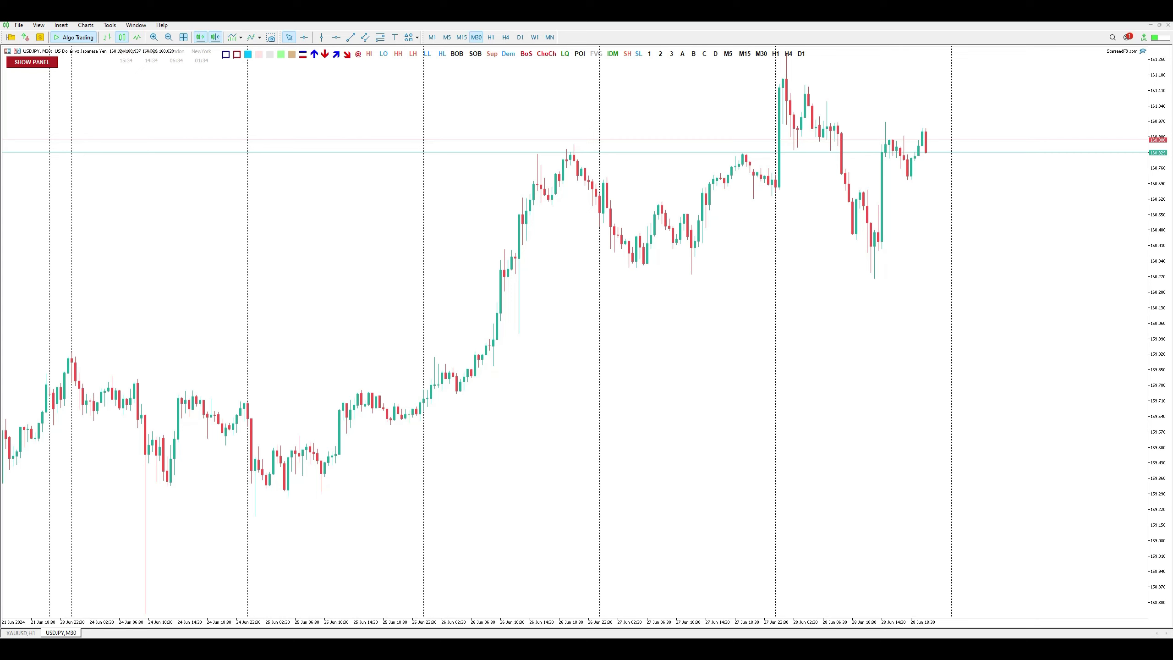
Open the settings for a new Moving Average trend indicator on the USDJPY M30 chart.
{"action": "left_click", "coordinate": [61, 24]}
{"action": "mouse_move", "coordinate": [75, 37]}
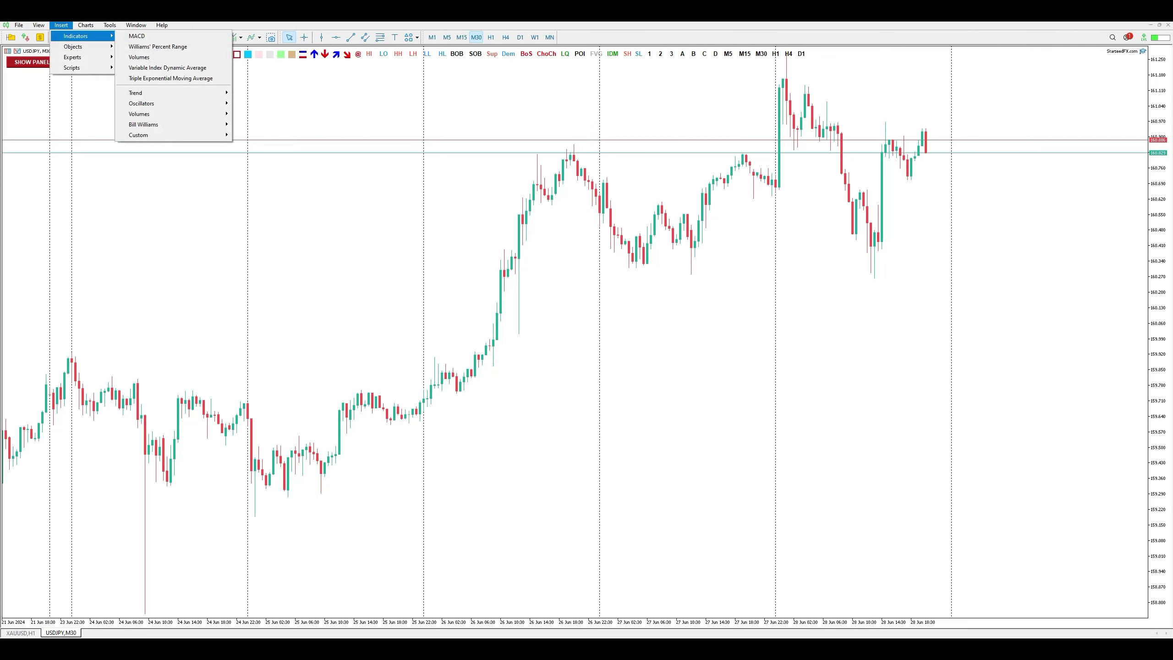
{"action": "mouse_move", "coordinate": [136, 93]}
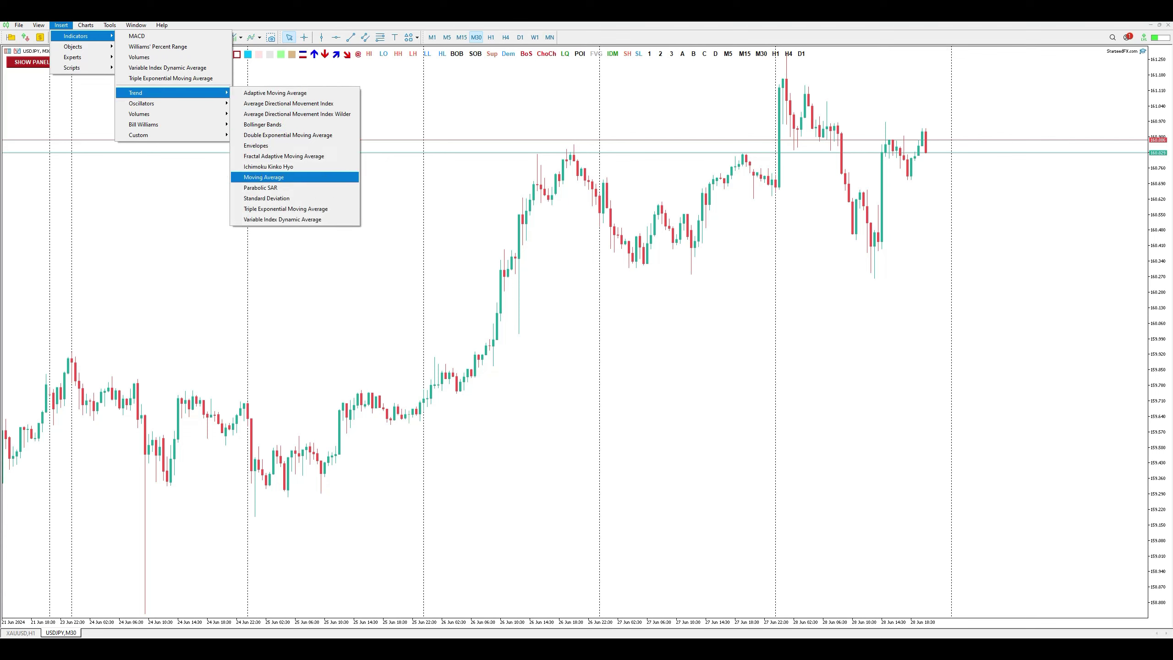
{"action": "left_click", "coordinate": [263, 176]}
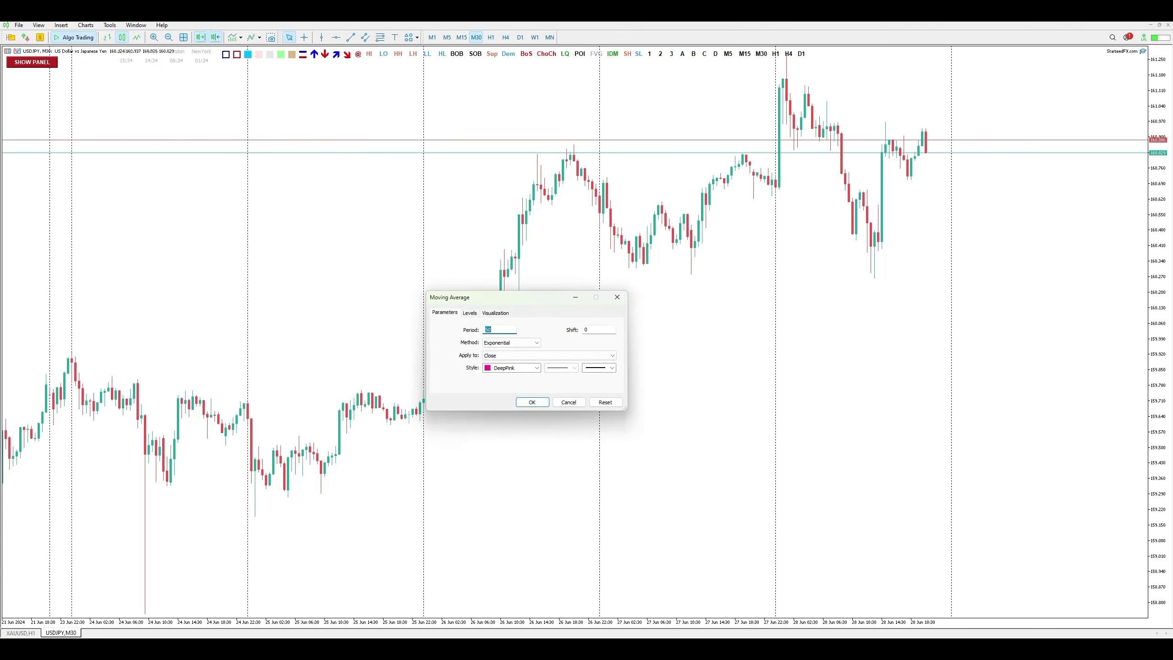
{"action": "left_click", "coordinate": [512, 343]}
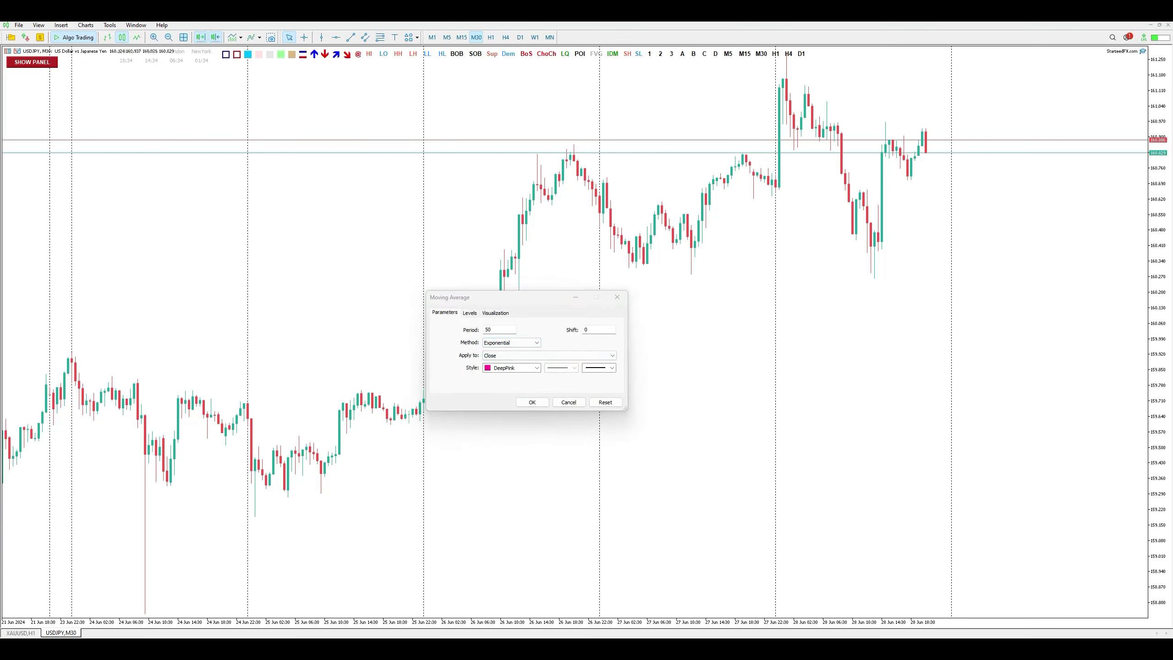
Try a period of 200 for the moving average with the Exponential method.
{"action": "left_click", "coordinate": [493, 329]}
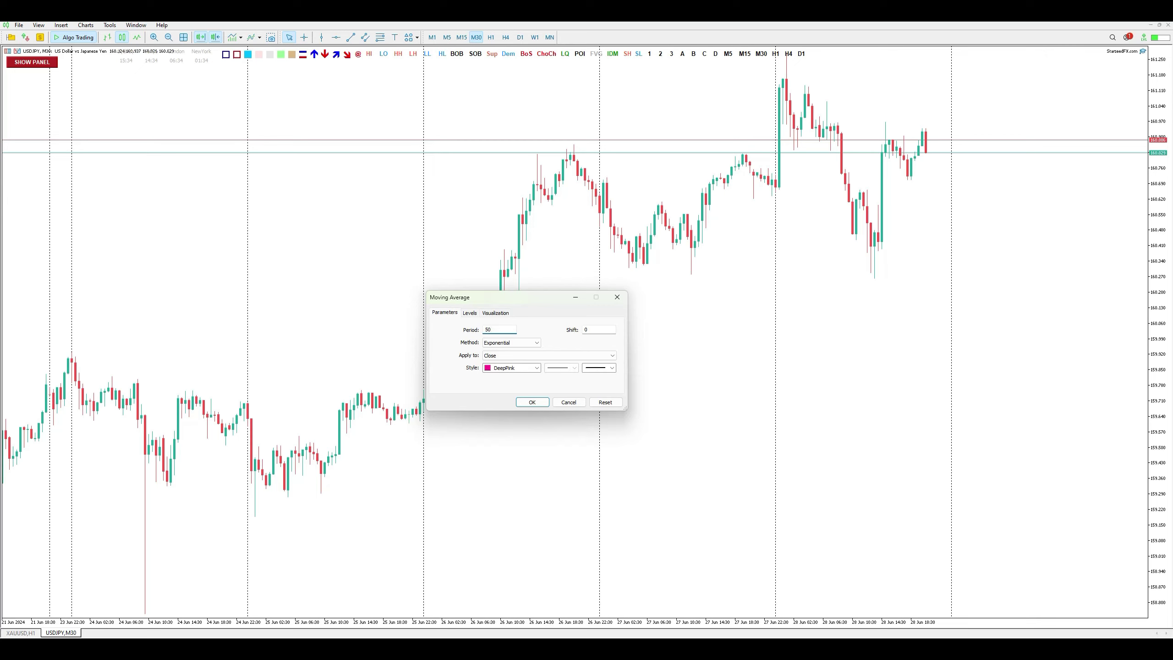
{"action": "double_click", "coordinate": [491, 330]}
{"action": "type", "text": "100"}
{"action": "key", "text": "BackSpace"}
{"action": "key", "text": "BackSpace"}
{"action": "left_click", "coordinate": [512, 342]}
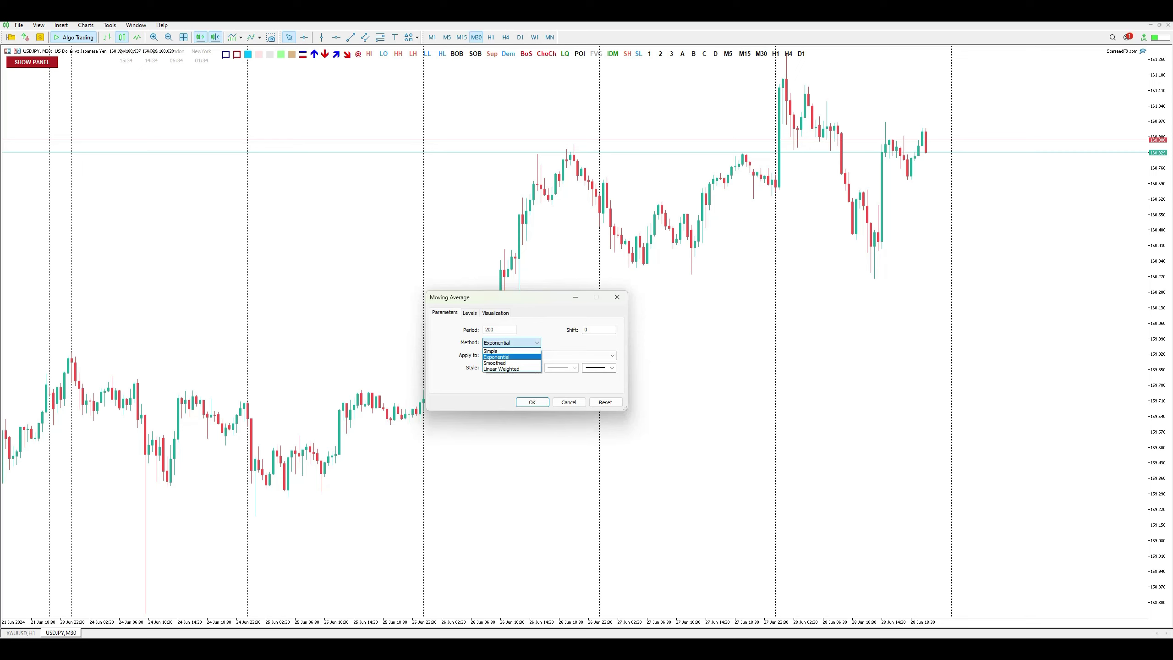
{"action": "left_click", "coordinate": [497, 357]}
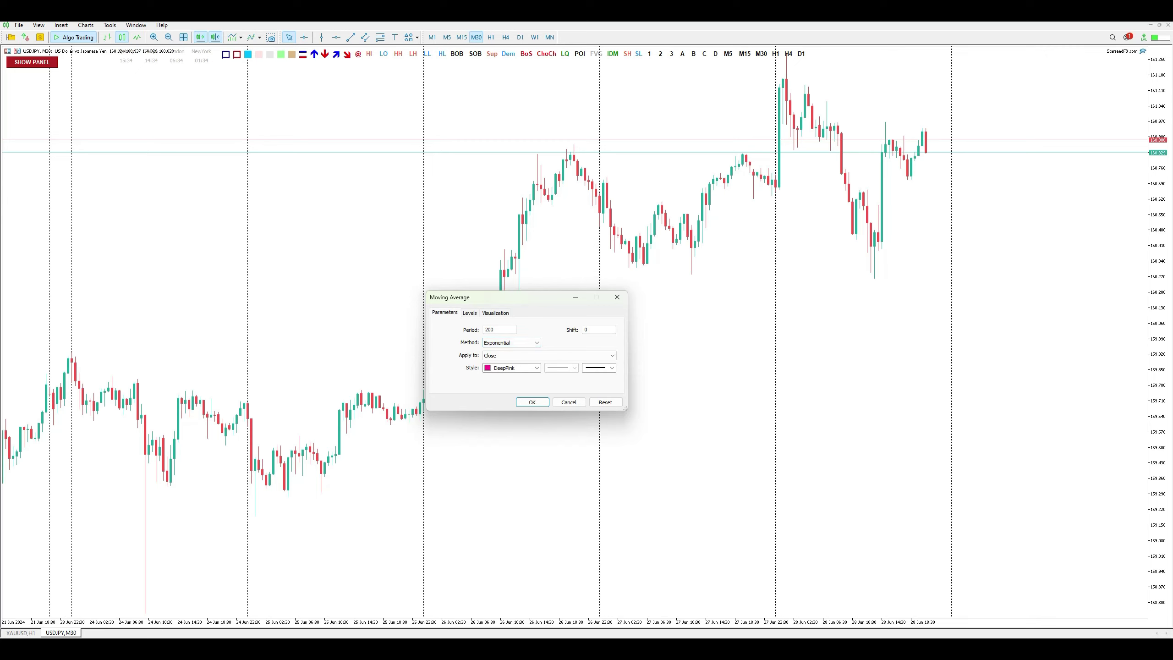
Set the moving average's period to 50, give its line a magenta colour and add it to the chart.
{"action": "double_click", "coordinate": [489, 329]}
{"action": "type", "text": "50"}
{"action": "left_click", "coordinate": [512, 368]}
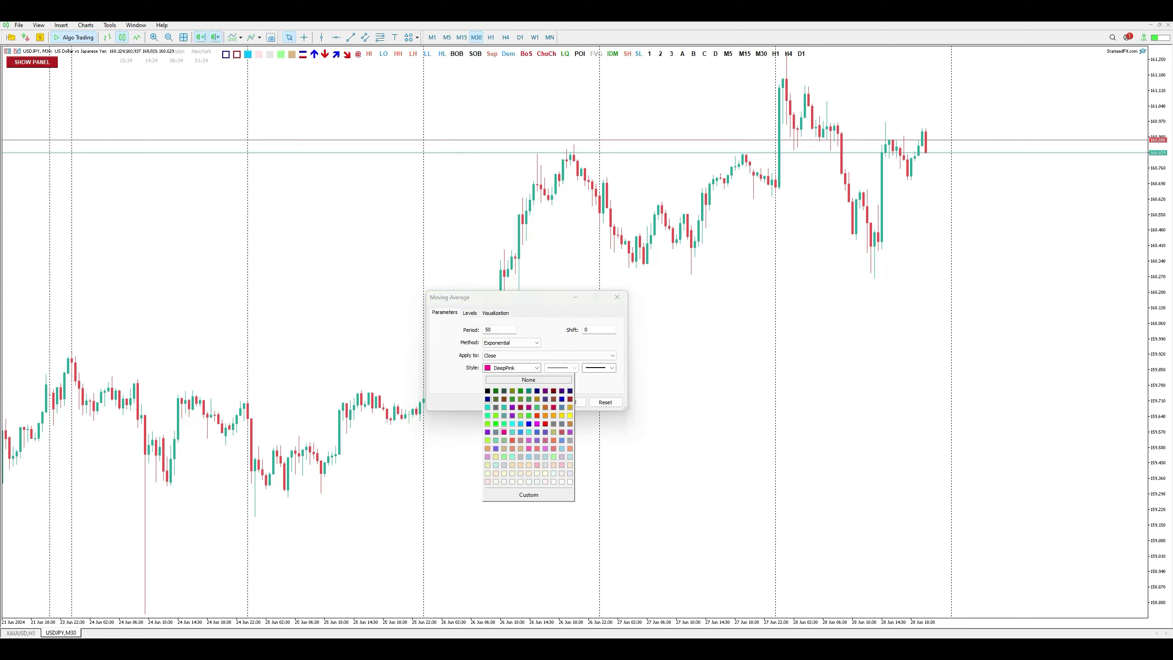
{"action": "left_click", "coordinate": [528, 407]}
{"action": "left_click", "coordinate": [533, 403]}
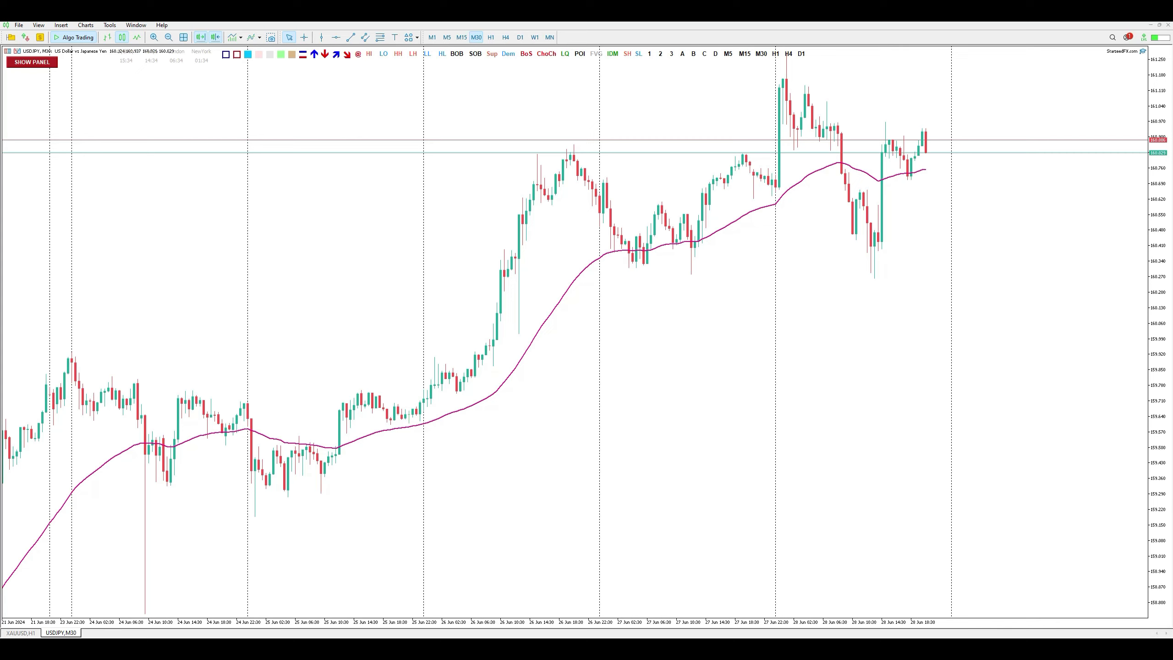
Open the settings for a second Moving Average trend indicator on the same chart.
{"action": "key", "text": "alt"}
{"action": "key", "text": "Left"}
{"action": "key", "text": "Left"}
{"action": "key", "text": "Left"}
{"action": "key", "text": "Left"}
{"action": "key", "text": "Left"}
{"action": "key", "text": "Down"}
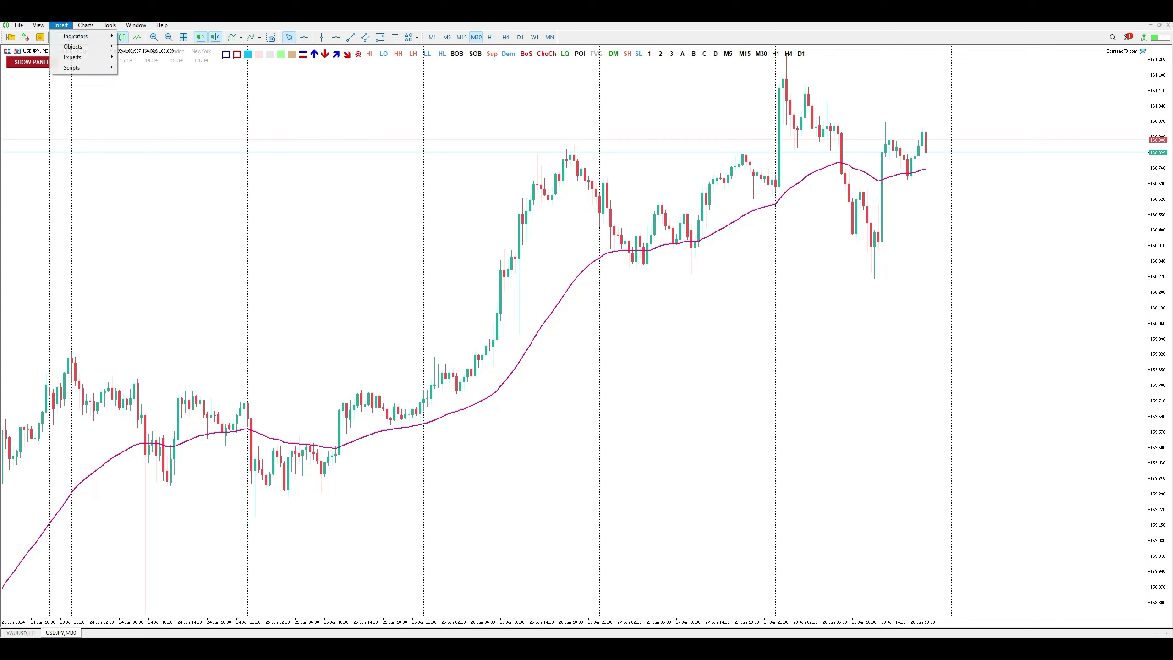
{"action": "key", "text": "Right"}
{"action": "key", "text": "Left"}
{"action": "key", "text": "Down"}
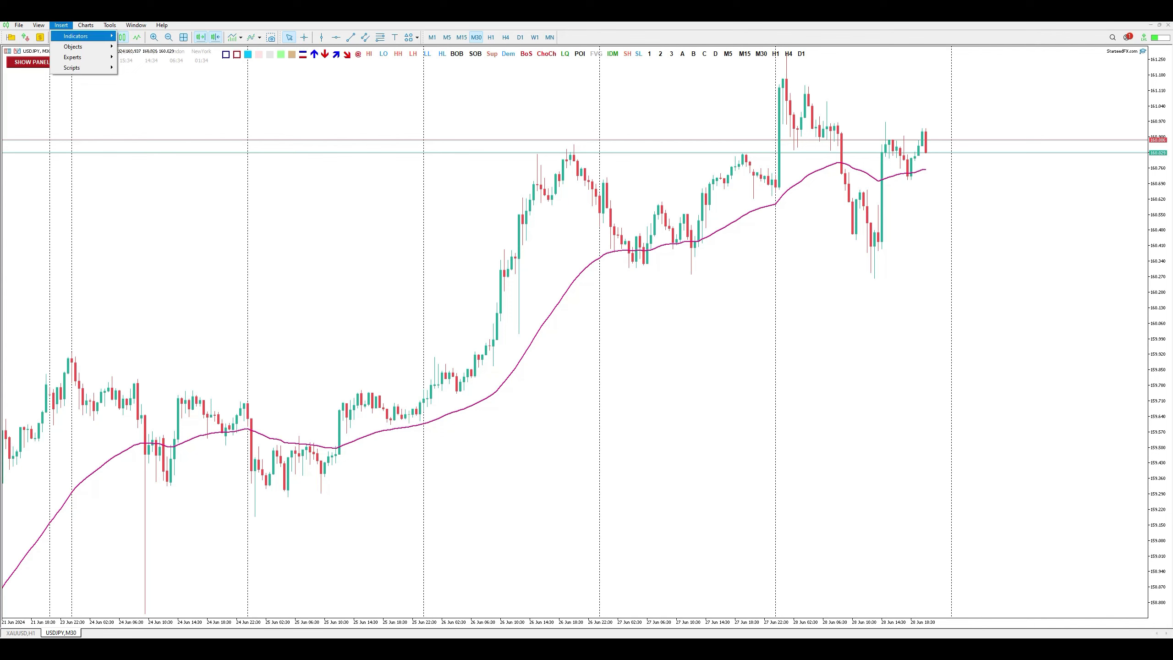
{"action": "key", "text": "Right"}
{"action": "mouse_move", "coordinate": [173, 93]}
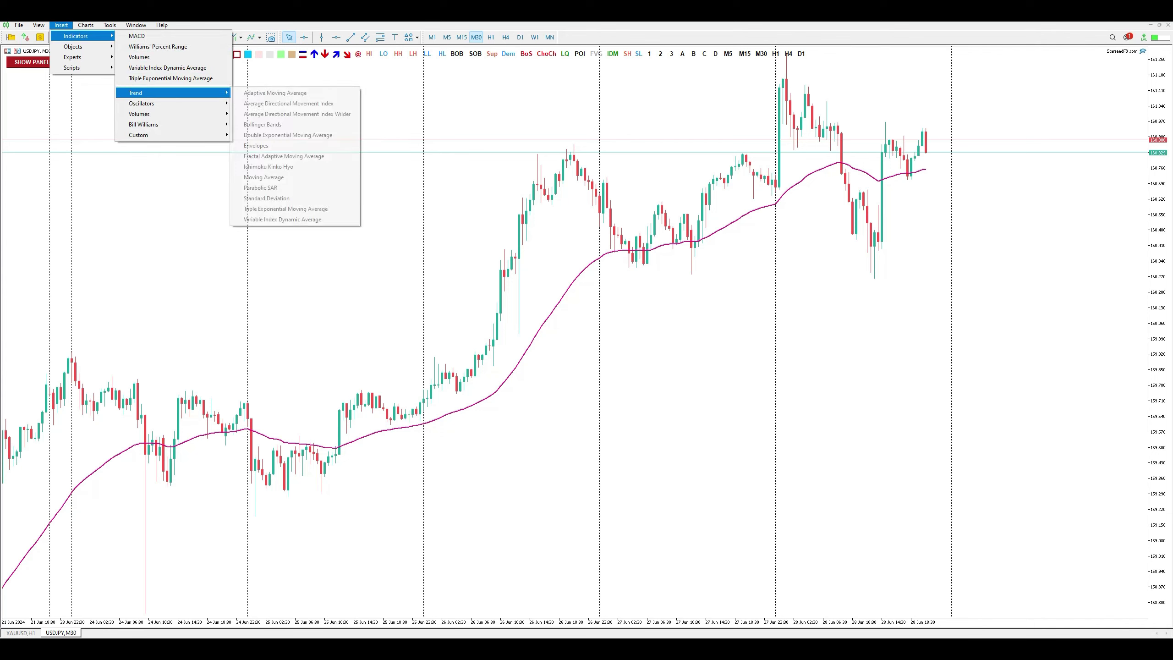
{"action": "left_click", "coordinate": [277, 178]}
{"action": "key", "text": "Return"}
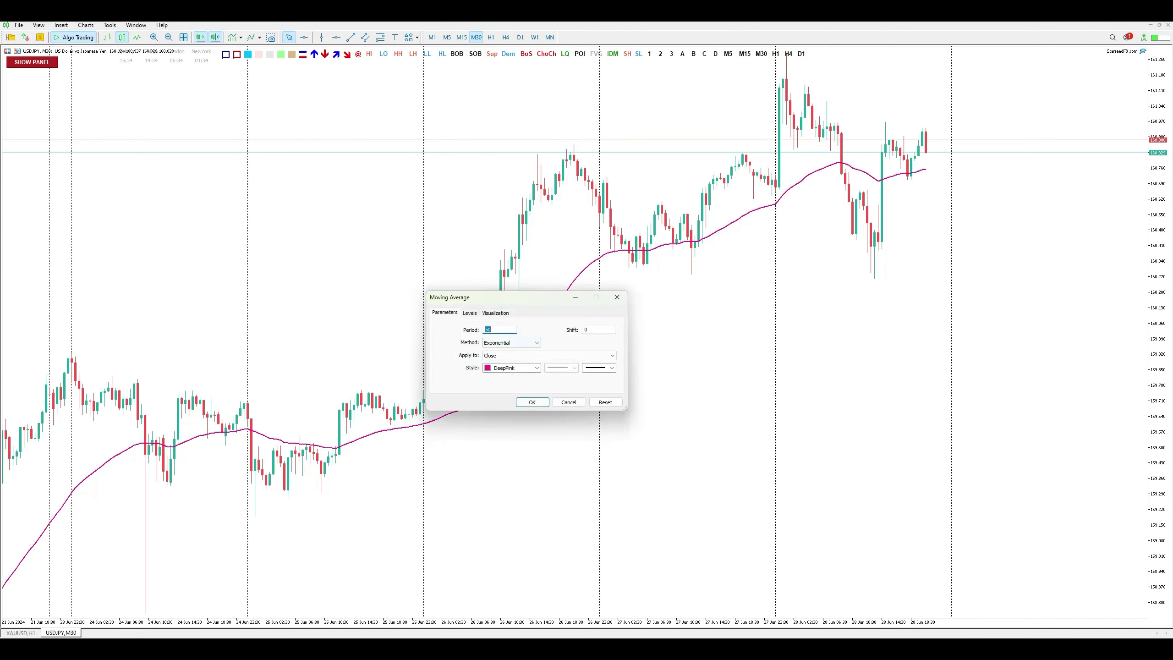
Set the second moving average's period to 100, give its line a blue colour and add it to the chart.
{"action": "type", "text": "100"}
{"action": "left_click", "coordinate": [516, 368]}
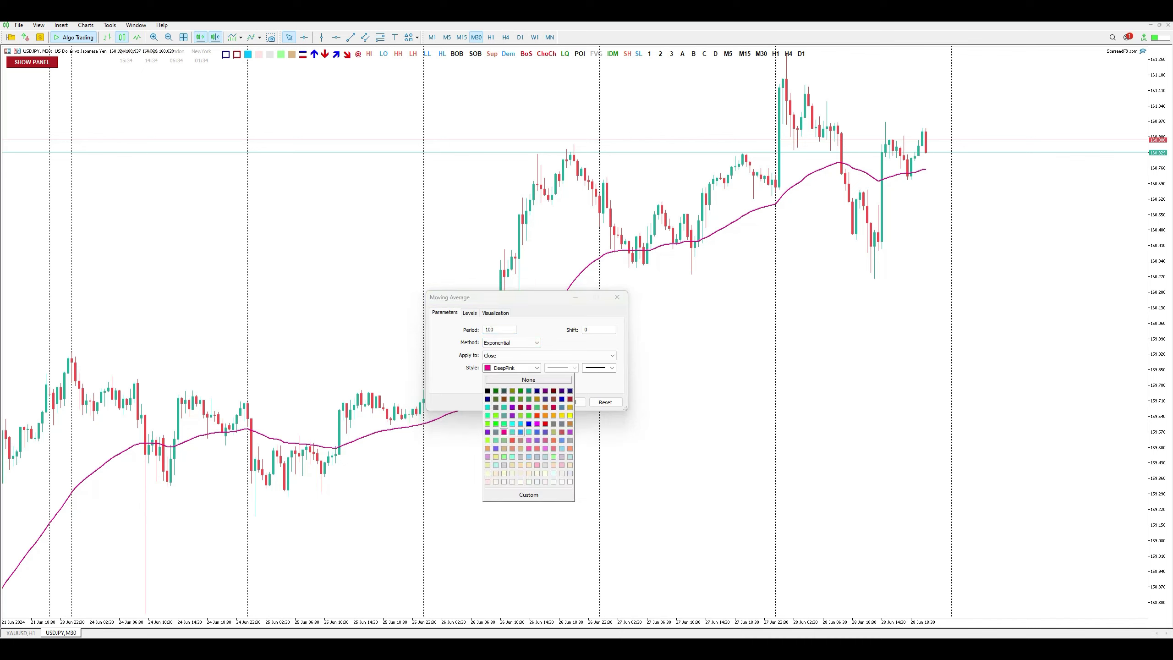
{"action": "left_click", "coordinate": [529, 424]}
{"action": "key", "text": "Return"}
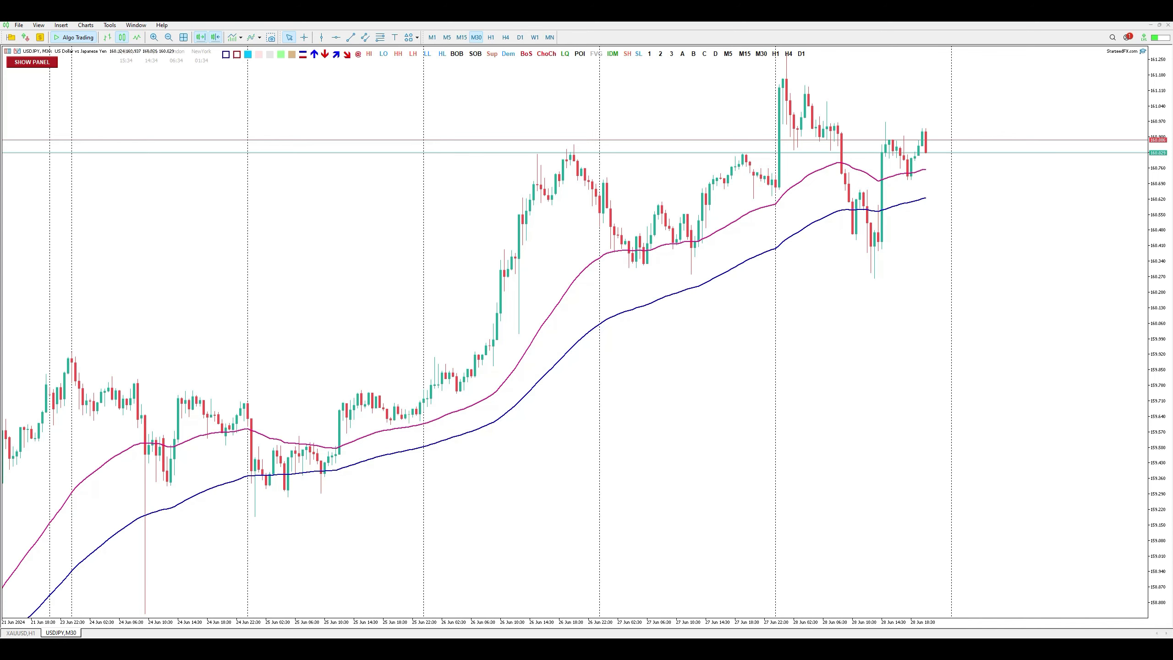
Examine how price moves relative to the two moving averages in the earlier June 2024 history.
{"action": "scroll", "coordinate": [575, 332], "scroll_direction": "up", "scroll_amount": 15}
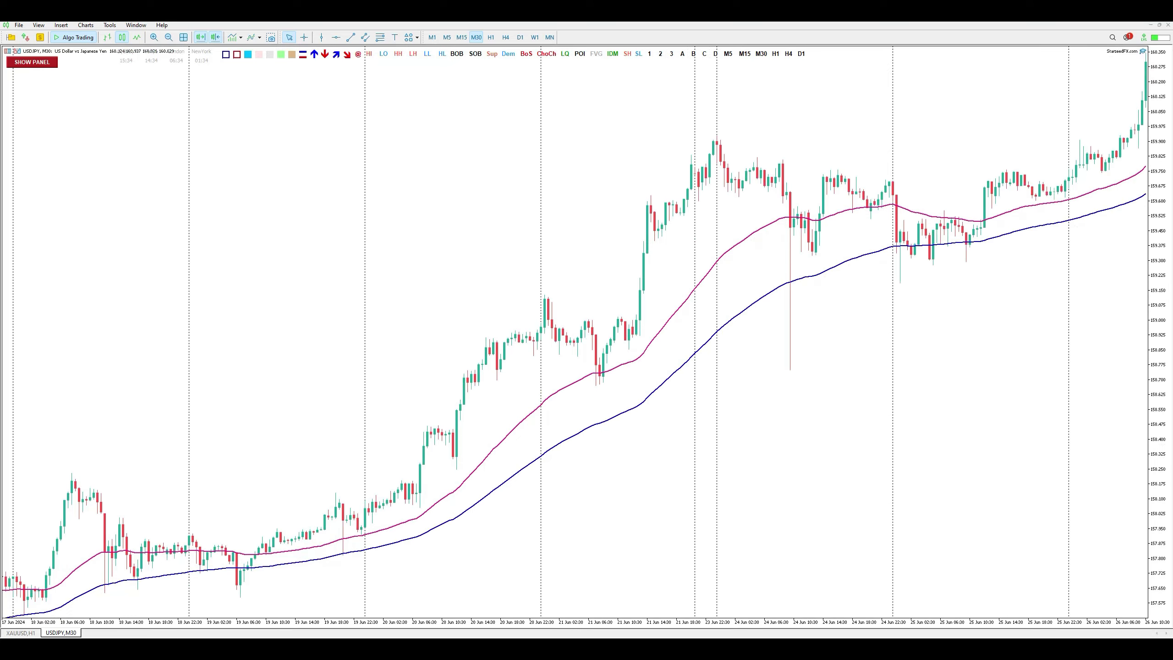
{"action": "scroll", "coordinate": [575, 332], "scroll_direction": "left", "scroll_amount": 10}
{"action": "scroll", "coordinate": [575, 332], "scroll_direction": "up", "scroll_amount": 20}
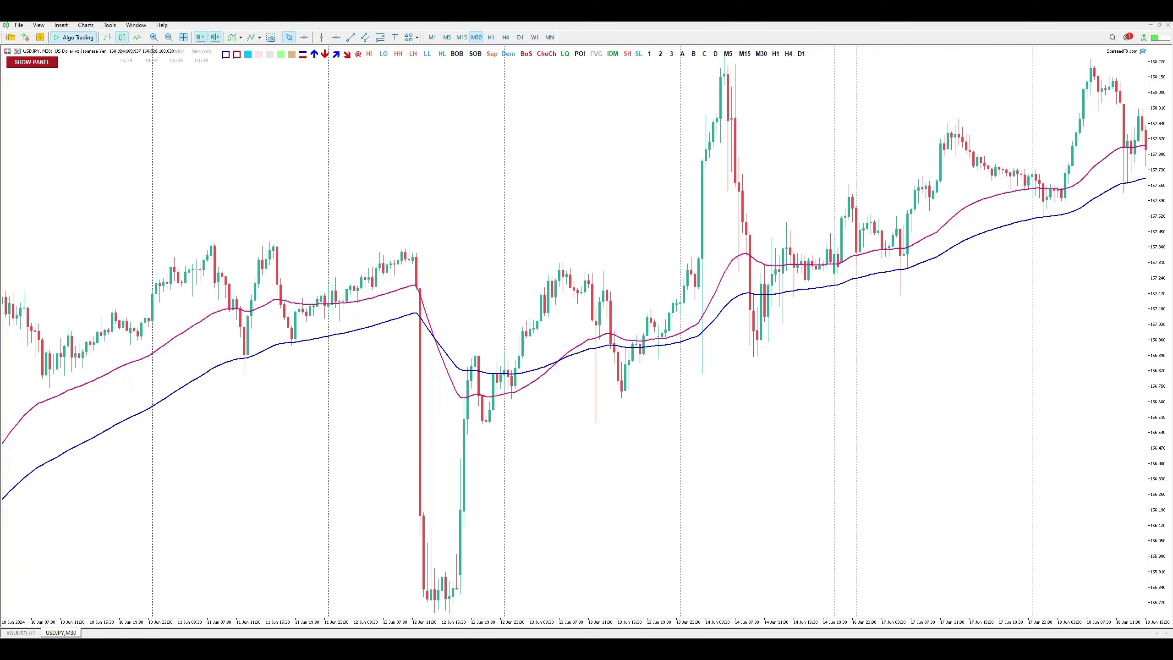
{"action": "scroll", "coordinate": [575, 332], "scroll_direction": "left", "scroll_amount": 4}
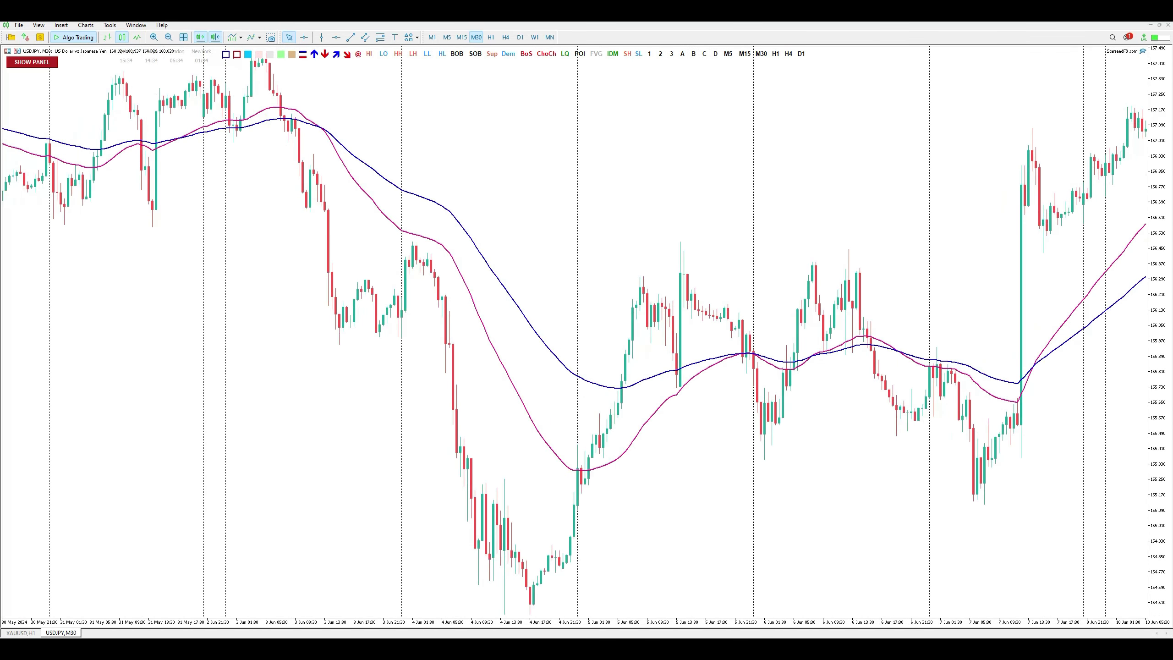